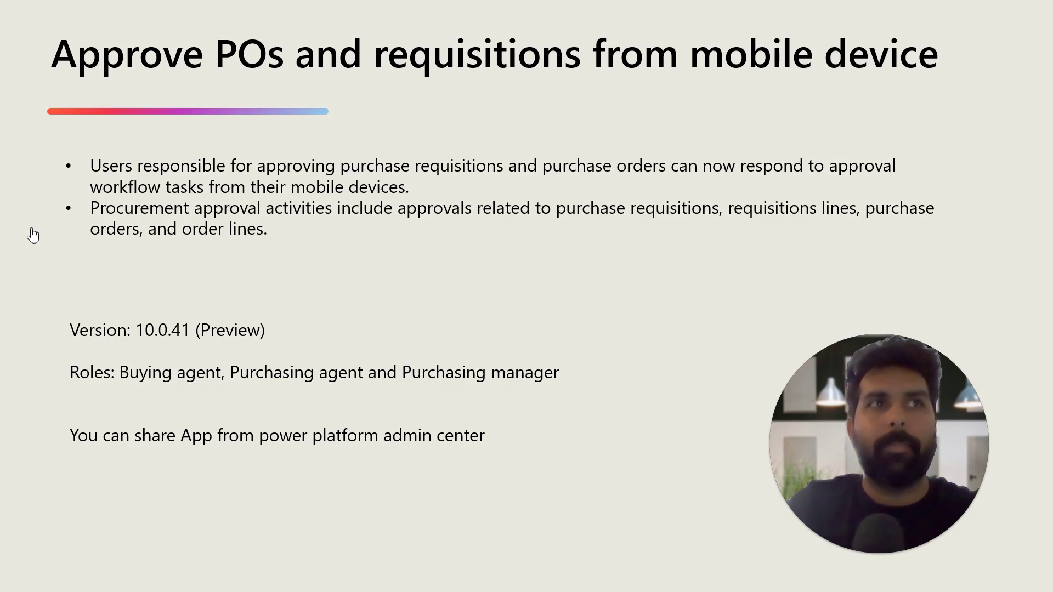
Step: Leave the slideshow to show the Approvals Management page on AppSource in Edge
{"action": "key", "text": "alt+Tab"}
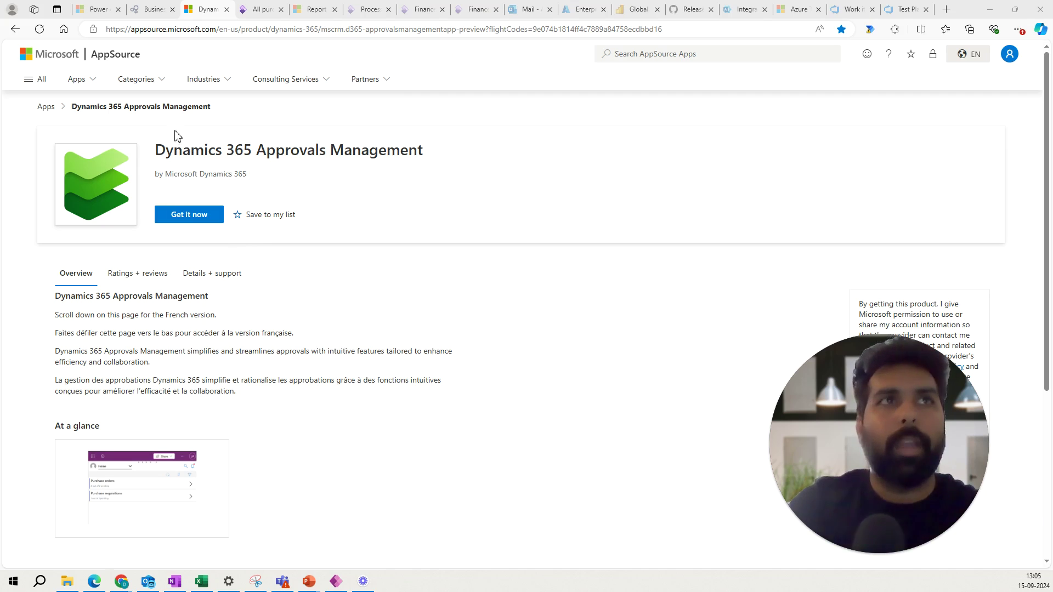
Step: Switch to the dynamicsclass environment's Power Apps list in the Power Platform admin center
{"action": "left_click", "coordinate": [97, 12]}
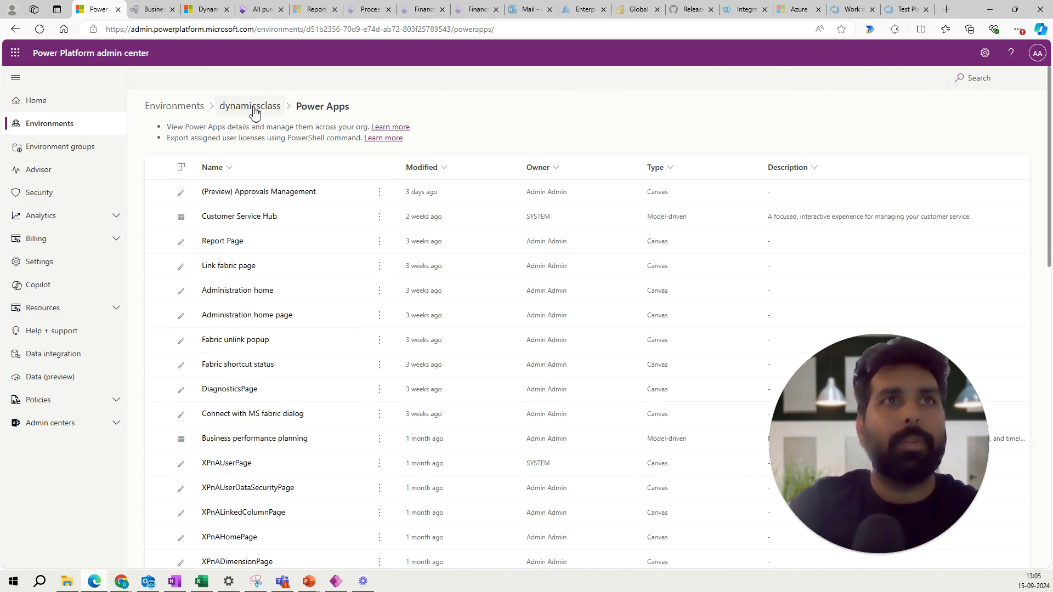
{"action": "left_click", "coordinate": [253, 111]}
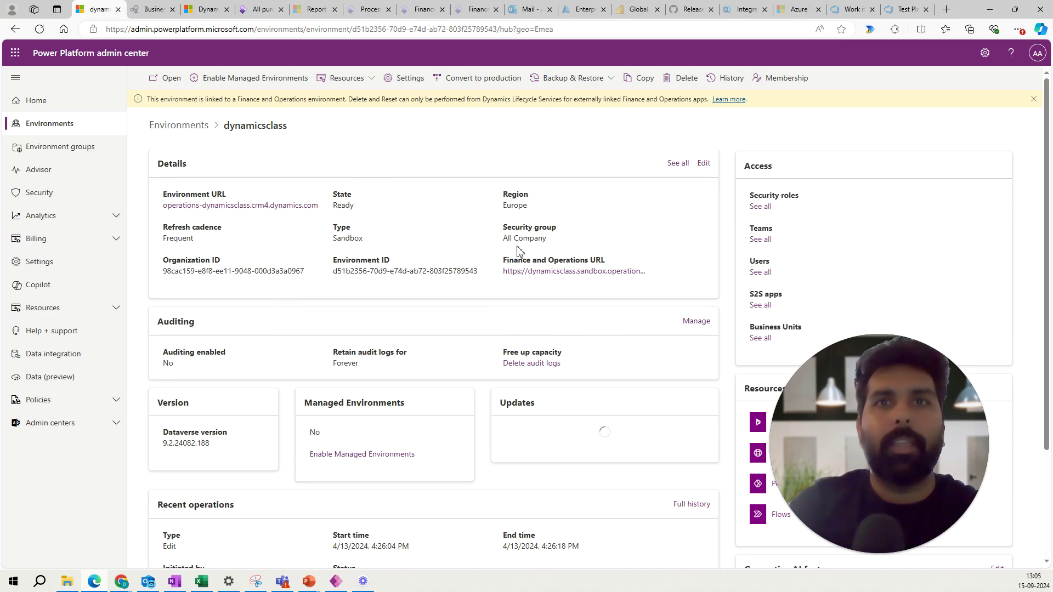
{"action": "left_click_drag", "start_coordinate": [844, 367], "coordinate": [587, 432]}
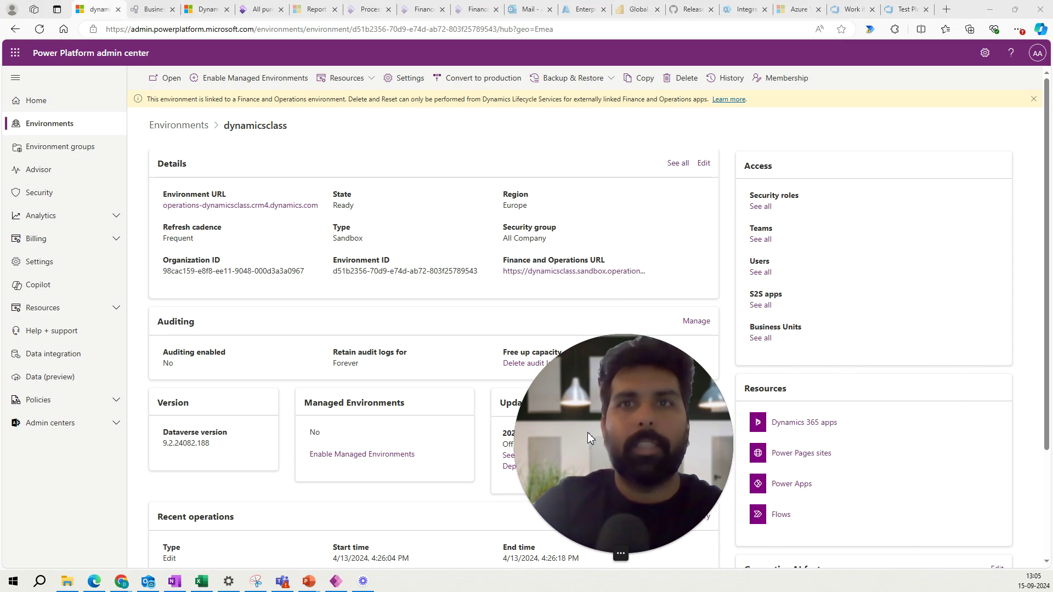
{"action": "left_click", "coordinate": [810, 431]}
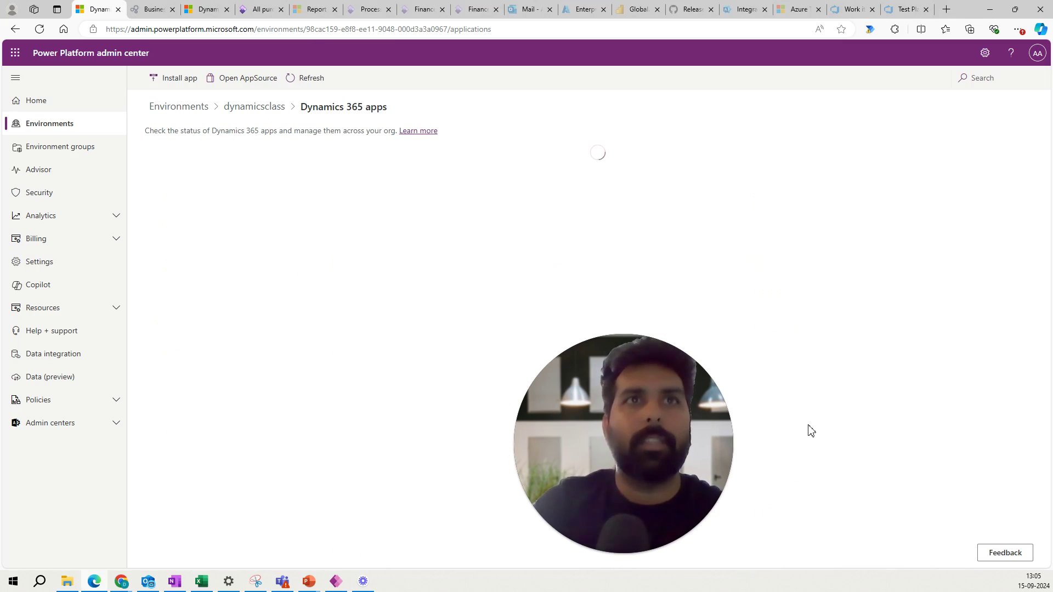
{"action": "left_click_drag", "start_coordinate": [564, 371], "coordinate": [823, 399]}
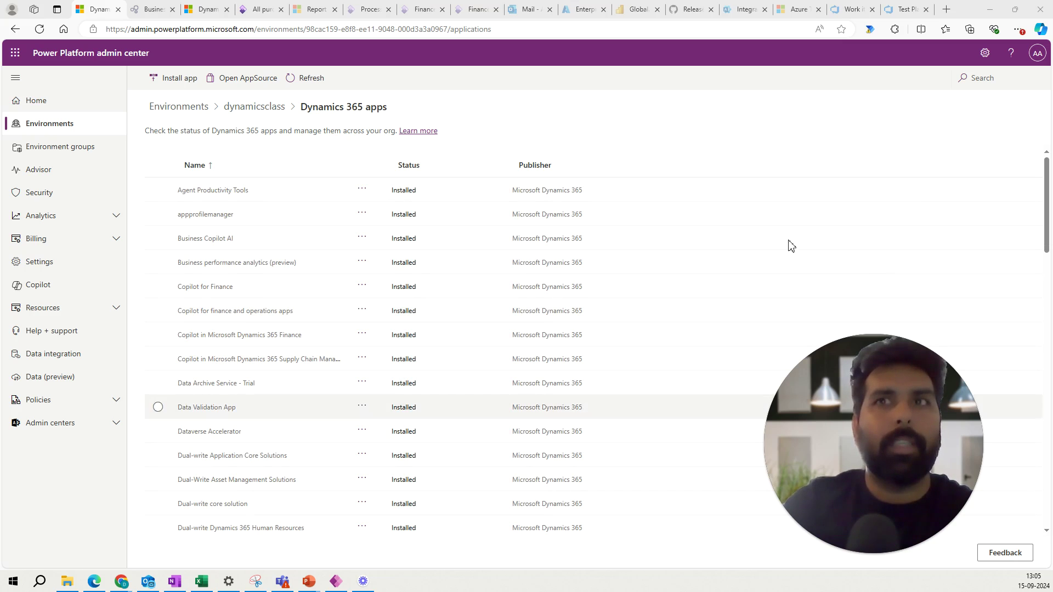
{"action": "left_click_drag", "start_coordinate": [1045, 194], "coordinate": [1050, 291]}
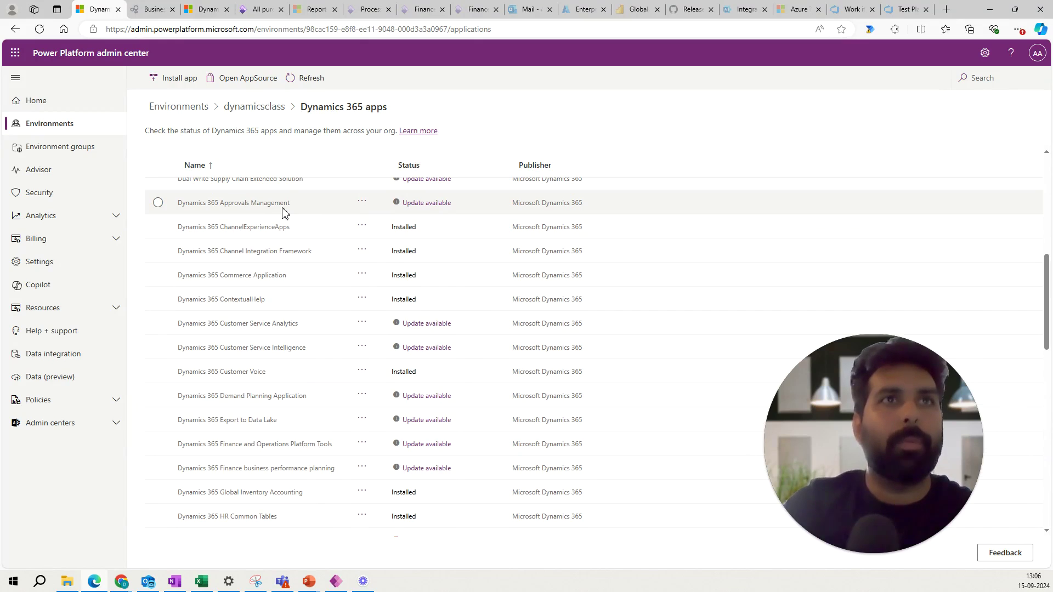
{"action": "left_click", "coordinate": [254, 106]}
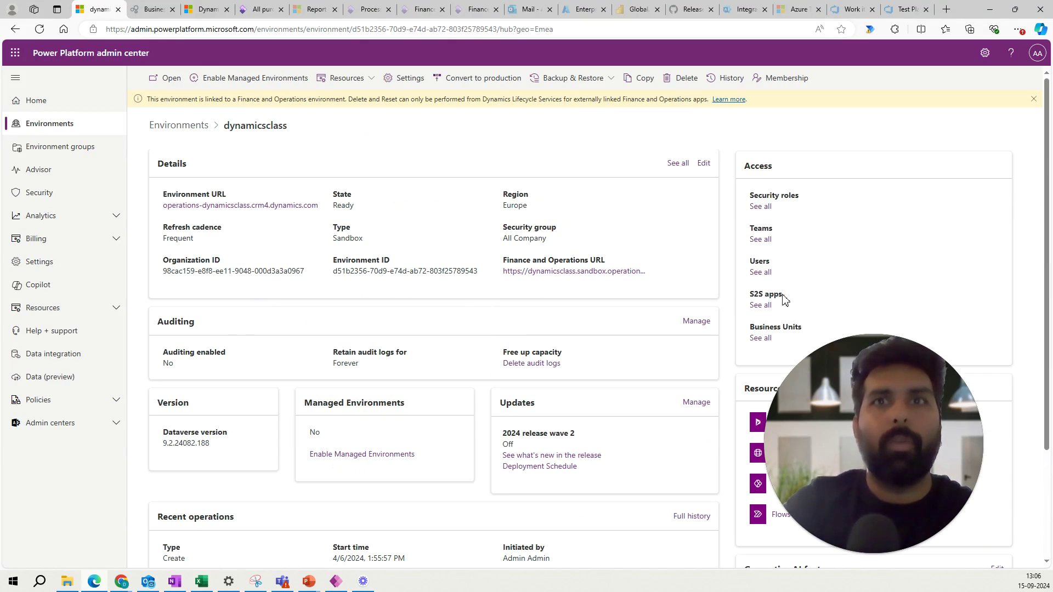
{"action": "left_click_drag", "start_coordinate": [880, 356], "coordinate": [594, 376]}
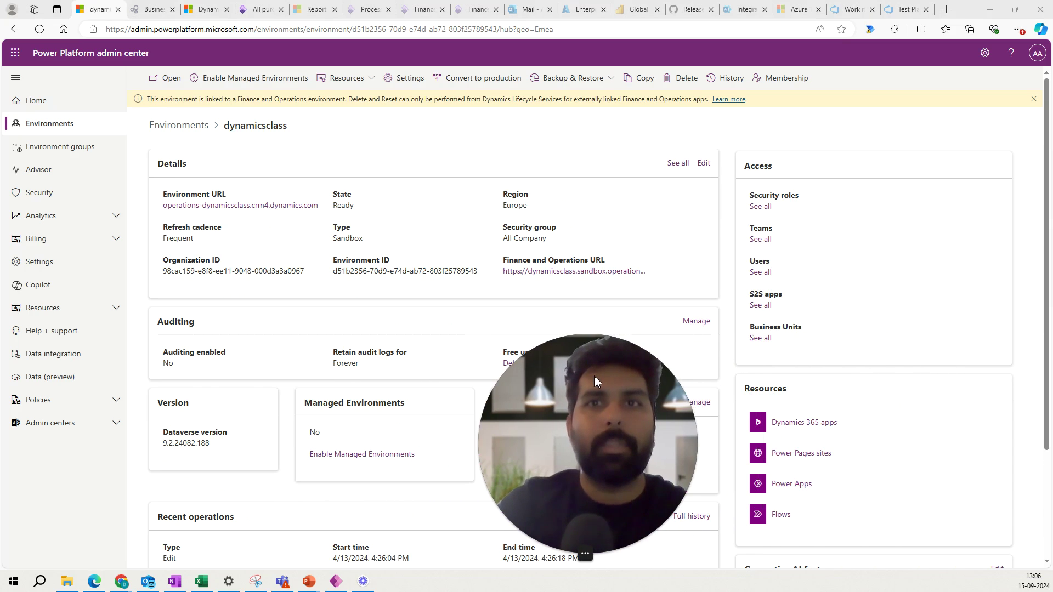
{"action": "left_click", "coordinate": [804, 485]}
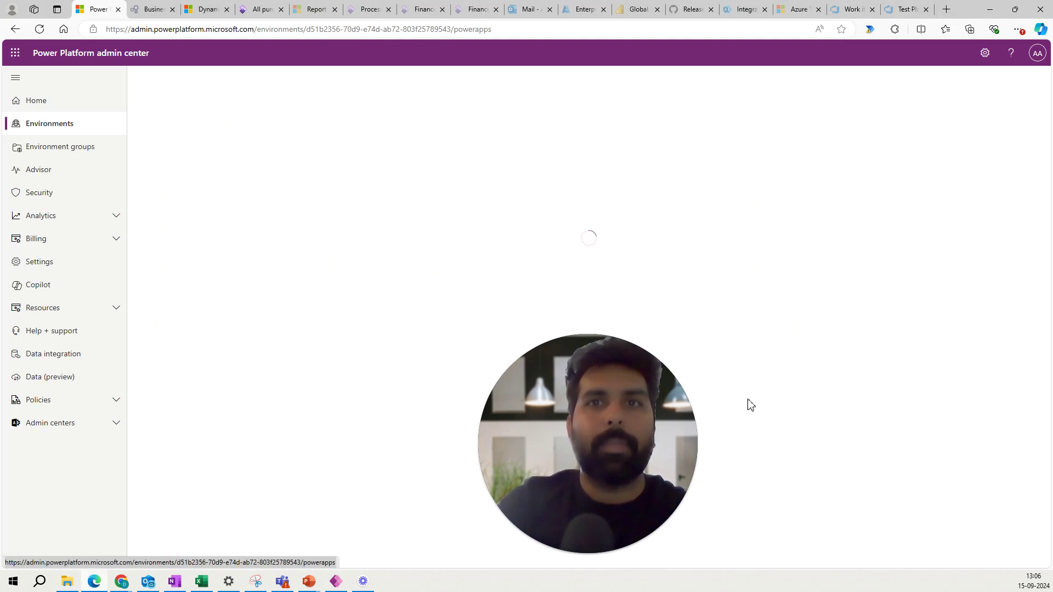
{"action": "left_click_drag", "start_coordinate": [590, 361], "coordinate": [834, 352]}
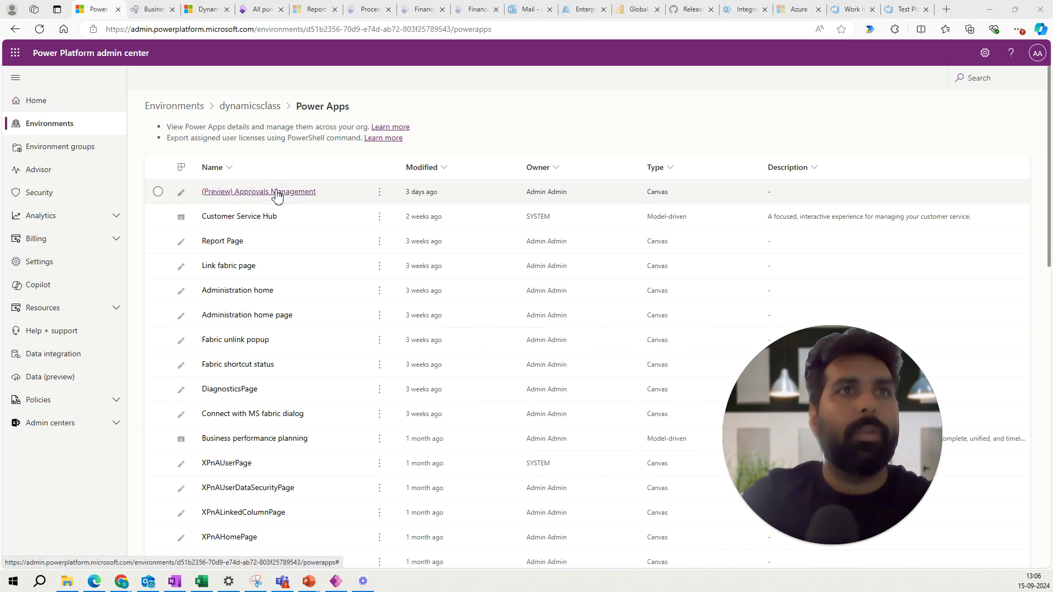
Step: Open the Share panel for (Preview) Approvals Management, then bring up the Power Apps desktop app
{"action": "left_click", "coordinate": [380, 201]}
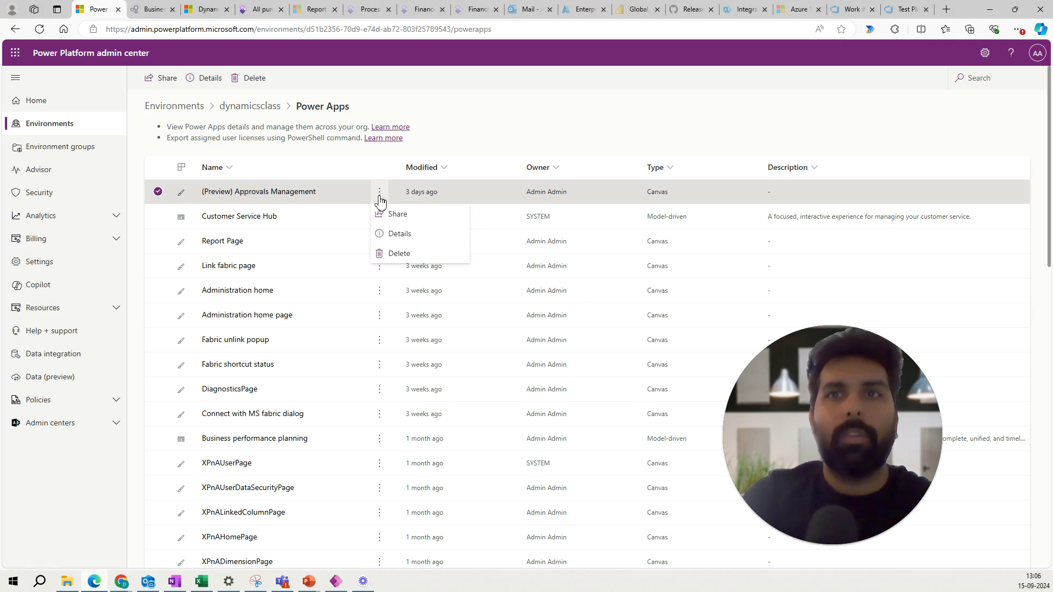
{"action": "left_click", "coordinate": [397, 214]}
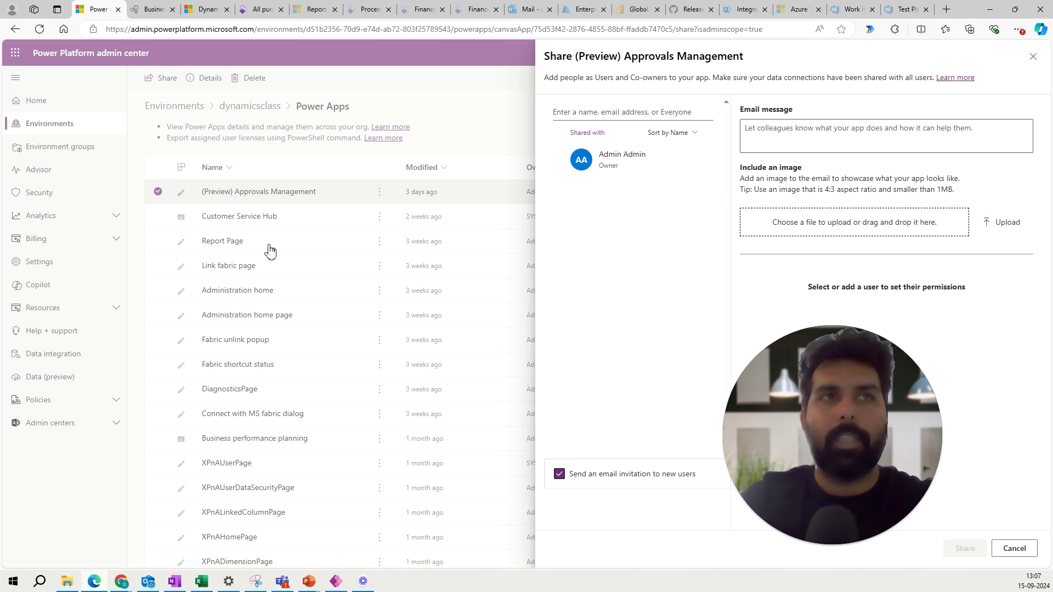
{"action": "left_click", "coordinate": [336, 582]}
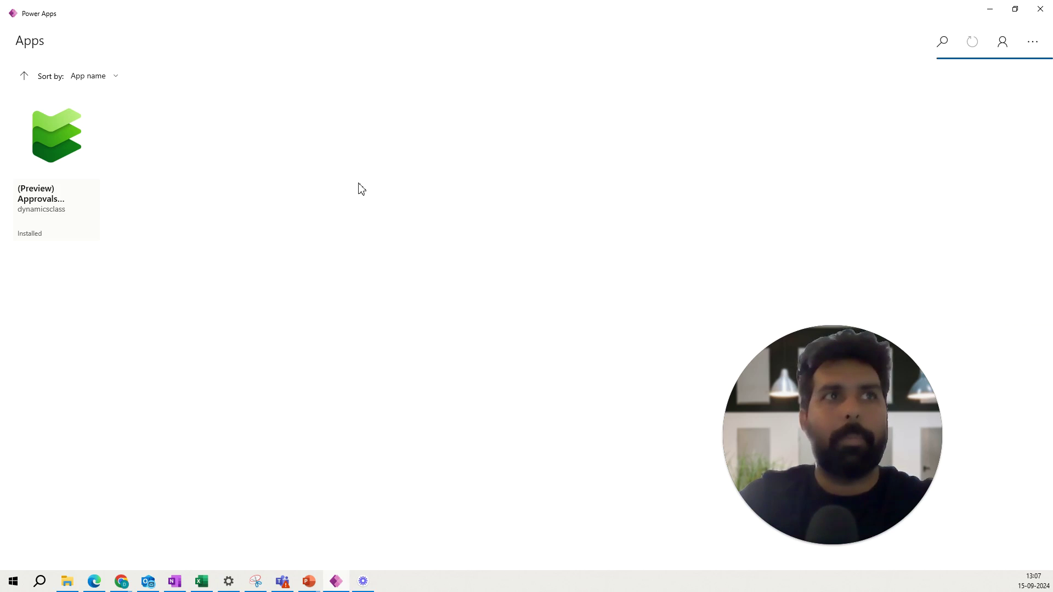
Step: Launch the installed (Preview) Approvals Management app from the Apps list
{"action": "left_click", "coordinate": [92, 156]}
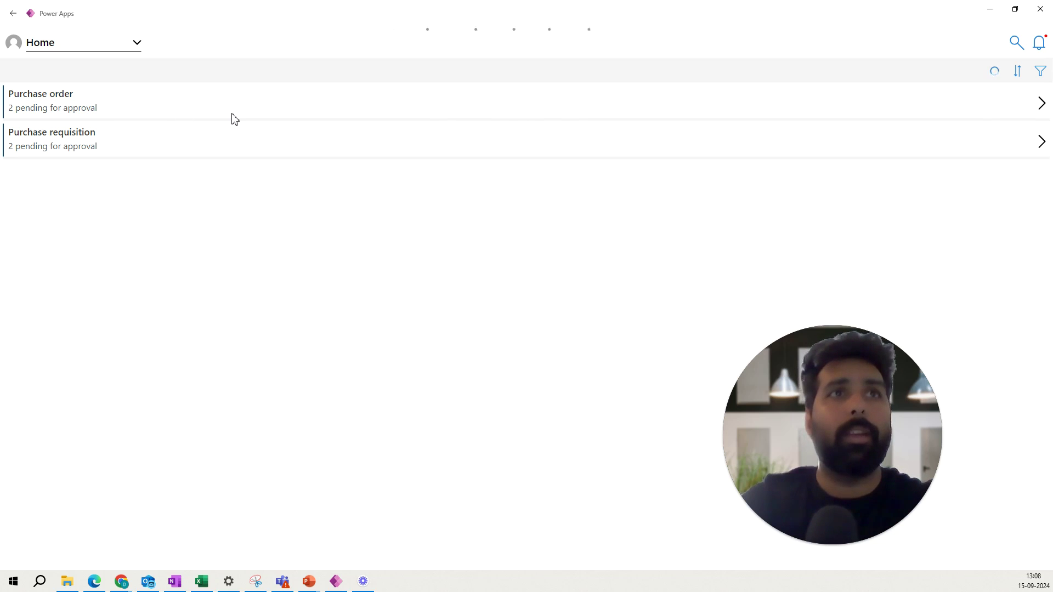
{"action": "left_click", "coordinate": [136, 44]}
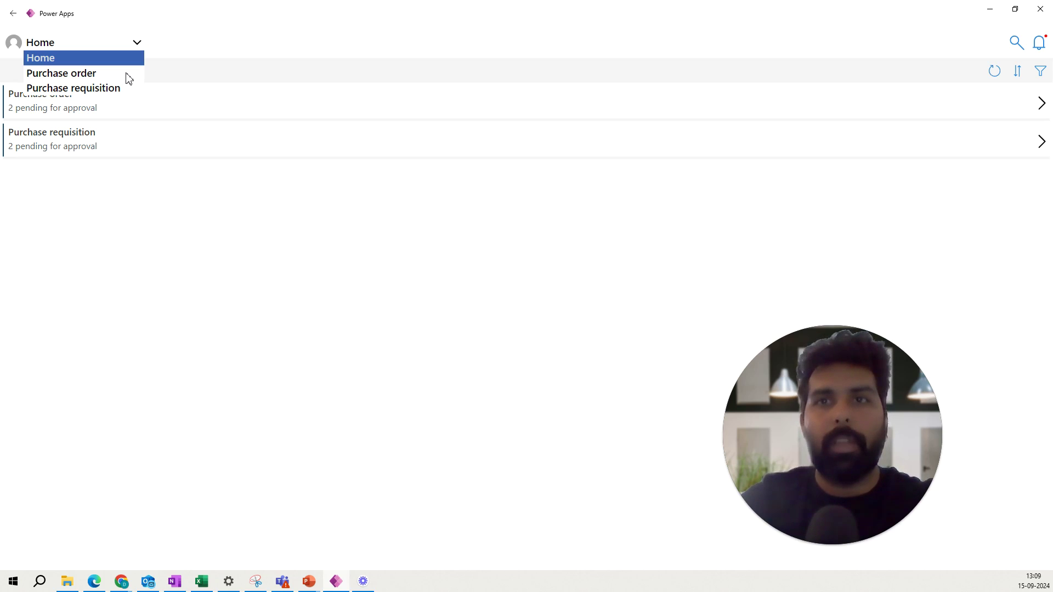
{"action": "left_click", "coordinate": [129, 164]}
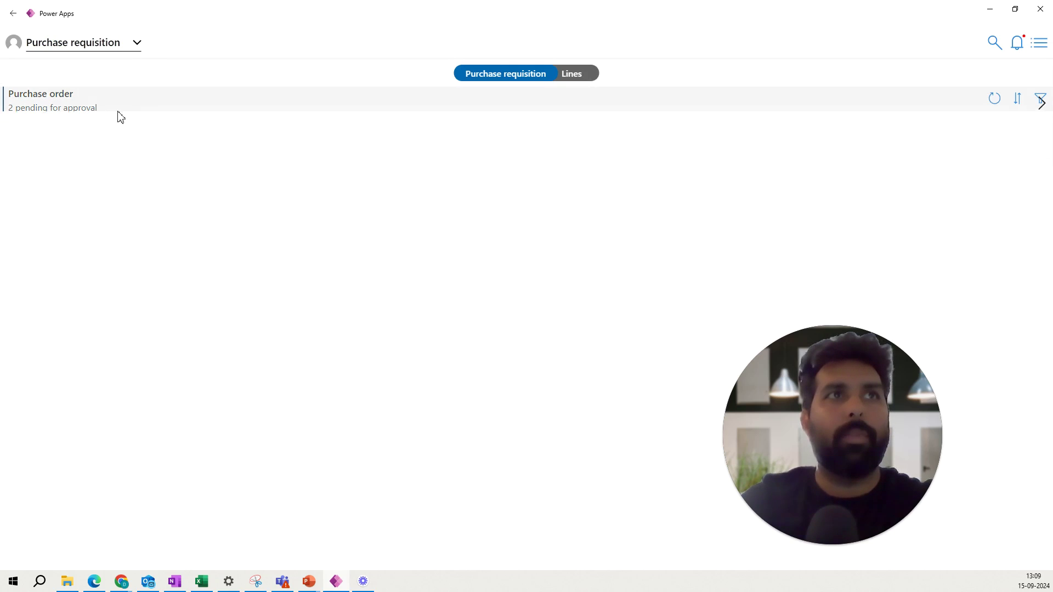
{"action": "left_click", "coordinate": [137, 44]}
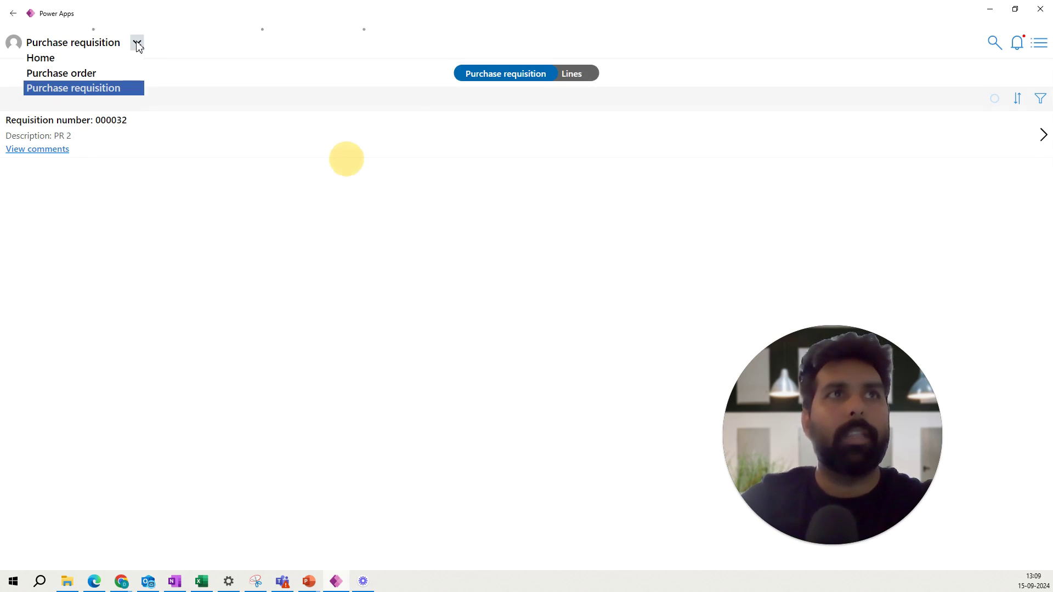
{"action": "left_click", "coordinate": [112, 64]}
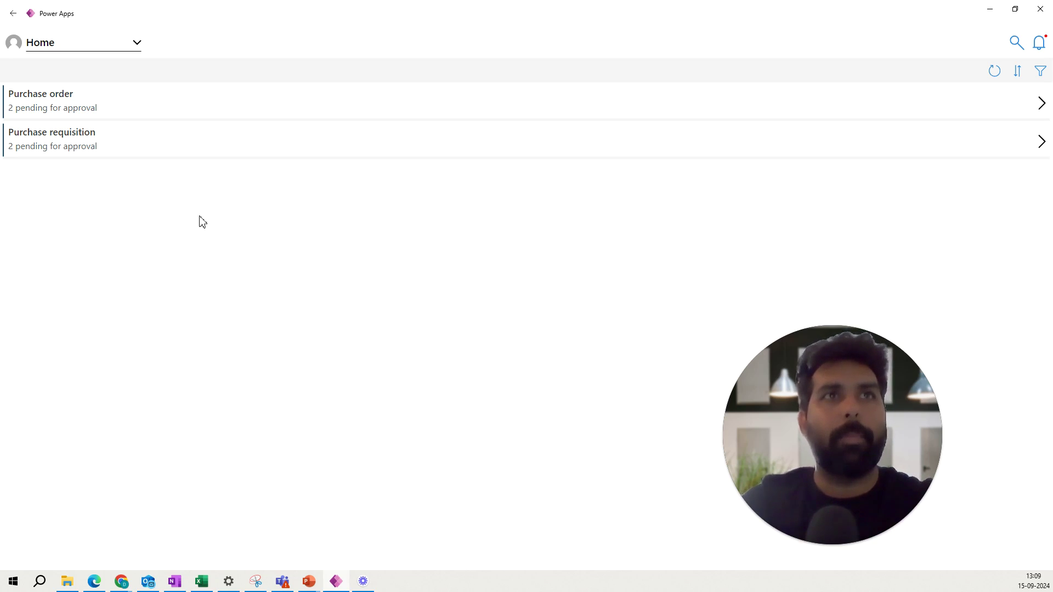
Step: Look over the fields the approvals list can be filtered by, then close the filter options
{"action": "left_click", "coordinate": [1040, 76]}
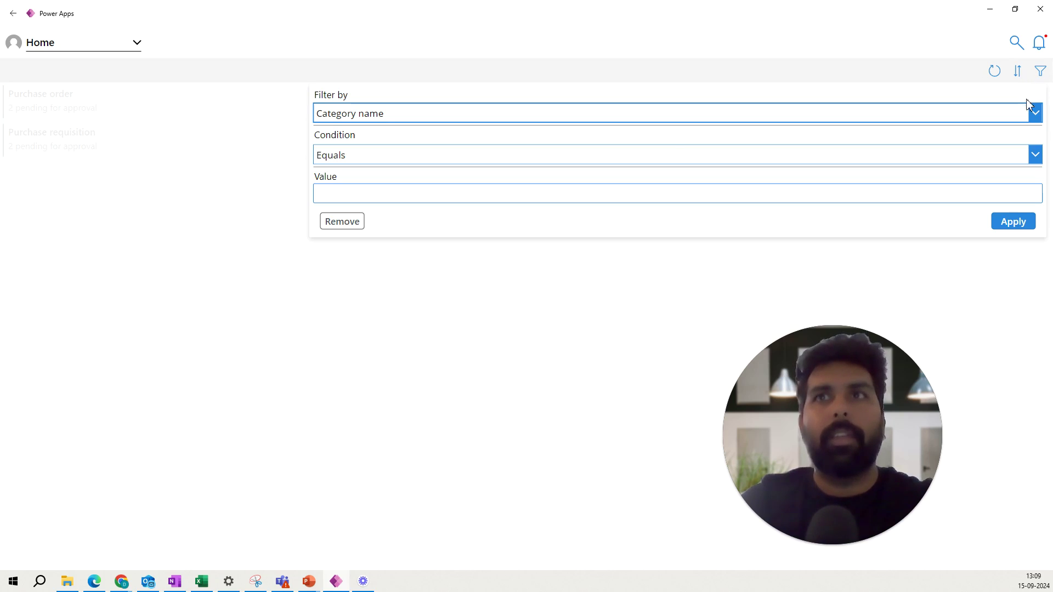
{"action": "left_click", "coordinate": [1035, 116]}
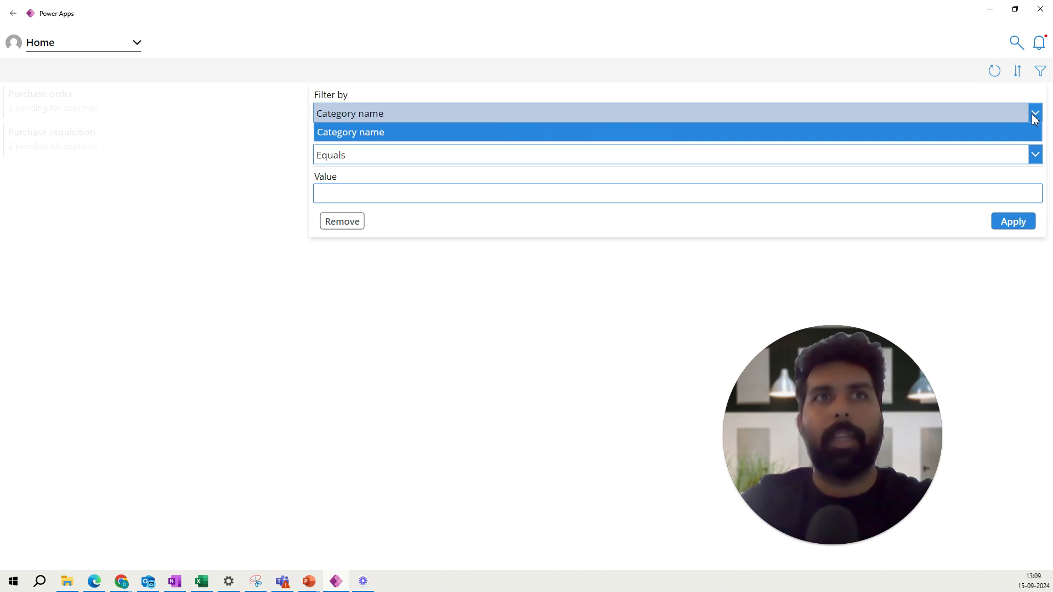
{"action": "left_click", "coordinate": [599, 250]}
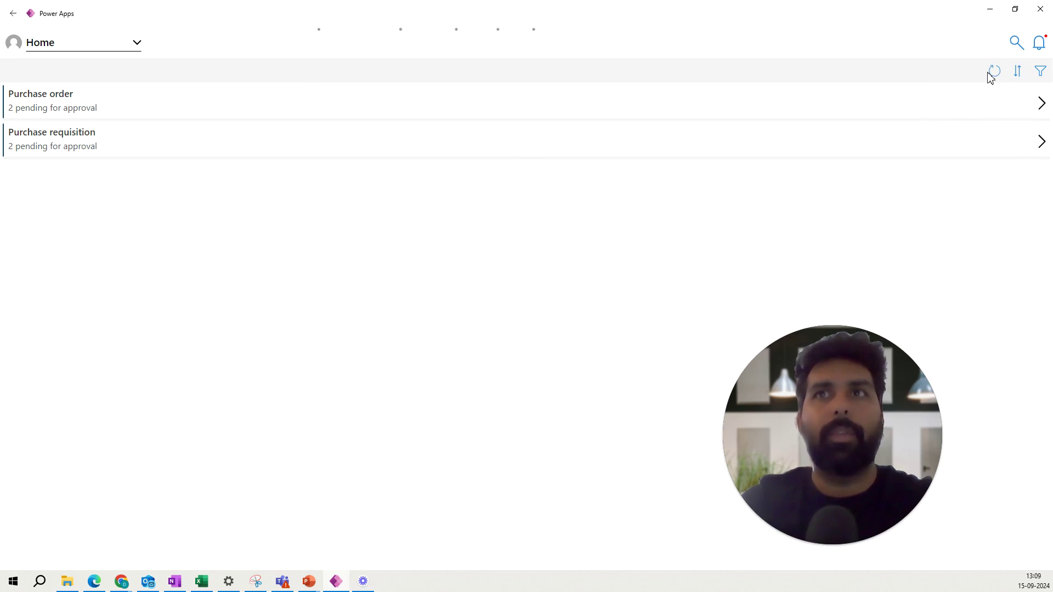
Step: Check the approval notifications, then open the purchase orders awaiting approval
{"action": "left_click", "coordinate": [1041, 45]}
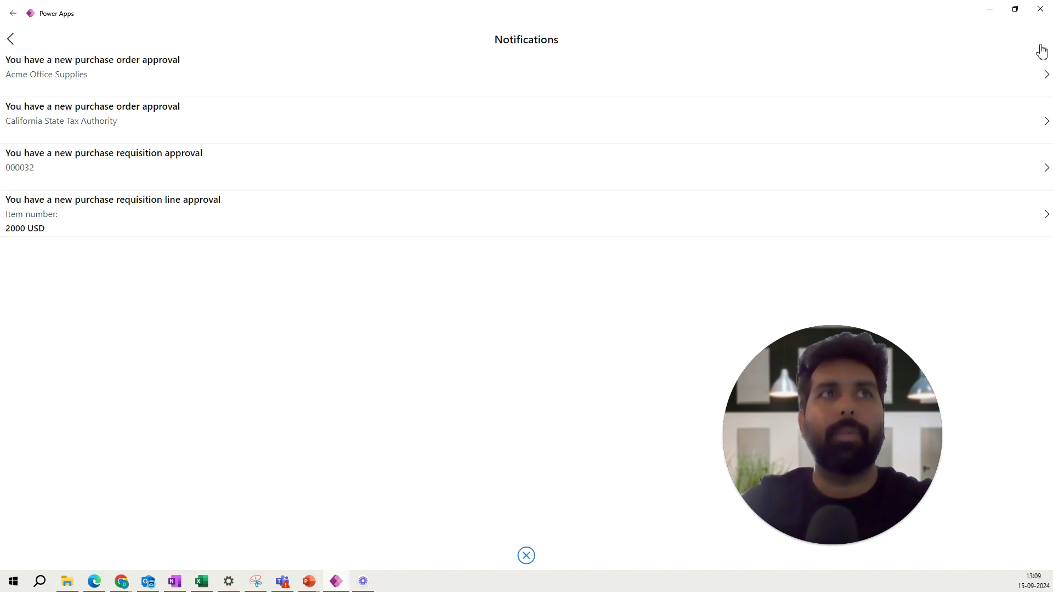
{"action": "left_click", "coordinate": [10, 41]}
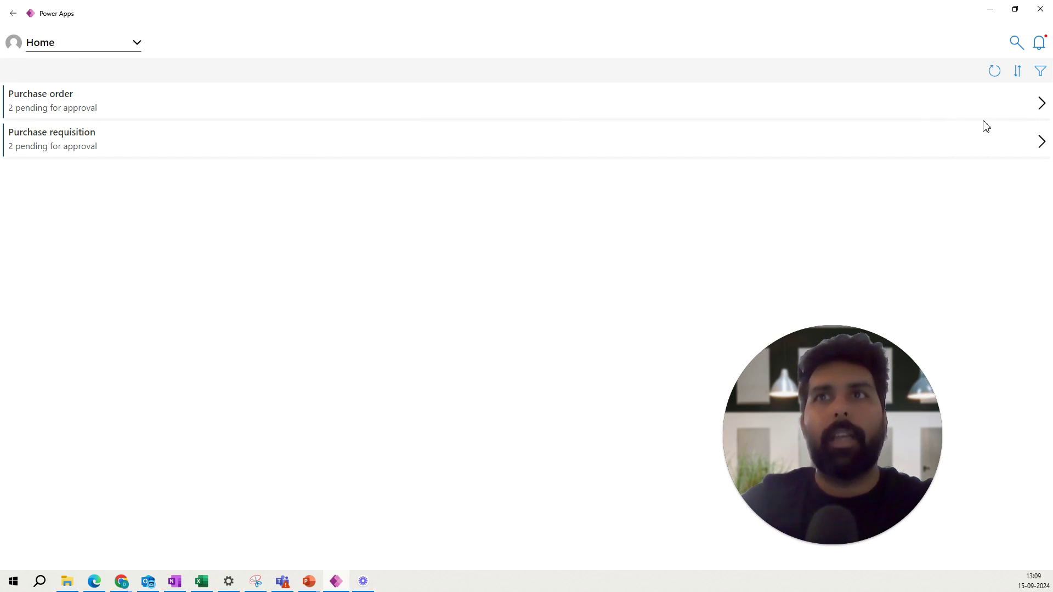
{"action": "left_click", "coordinate": [1039, 112]}
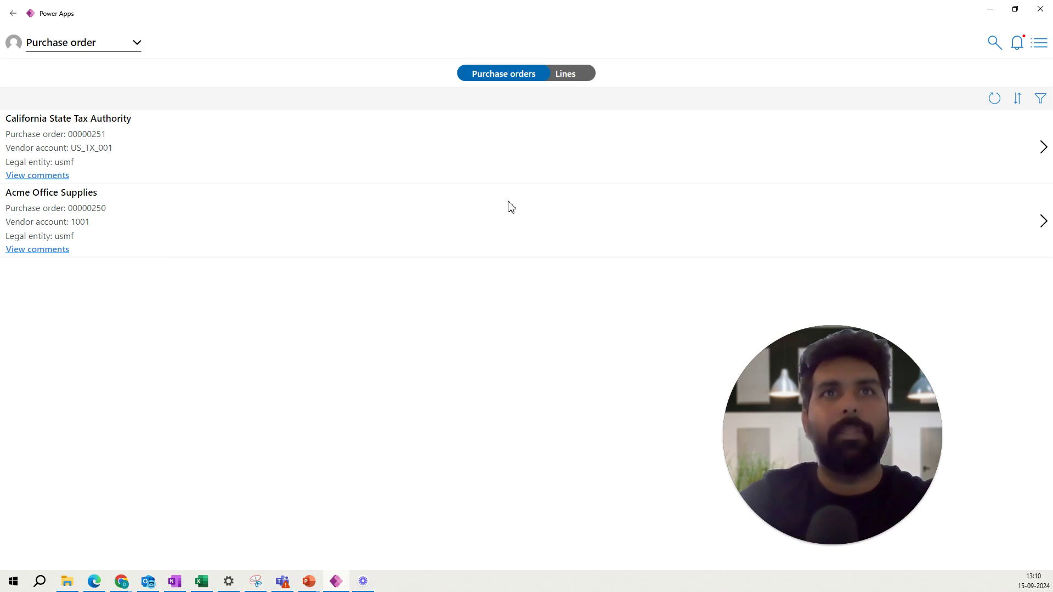
Step: Toggle the pending list to Lines and back to Purchase orders
{"action": "left_click", "coordinate": [571, 81]}
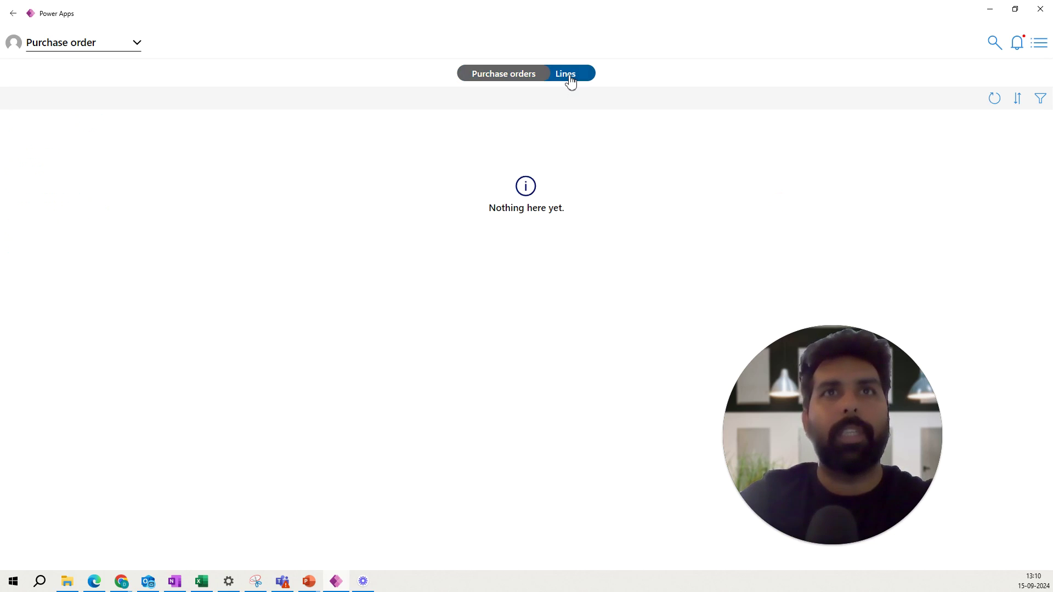
{"action": "left_click", "coordinate": [529, 79]}
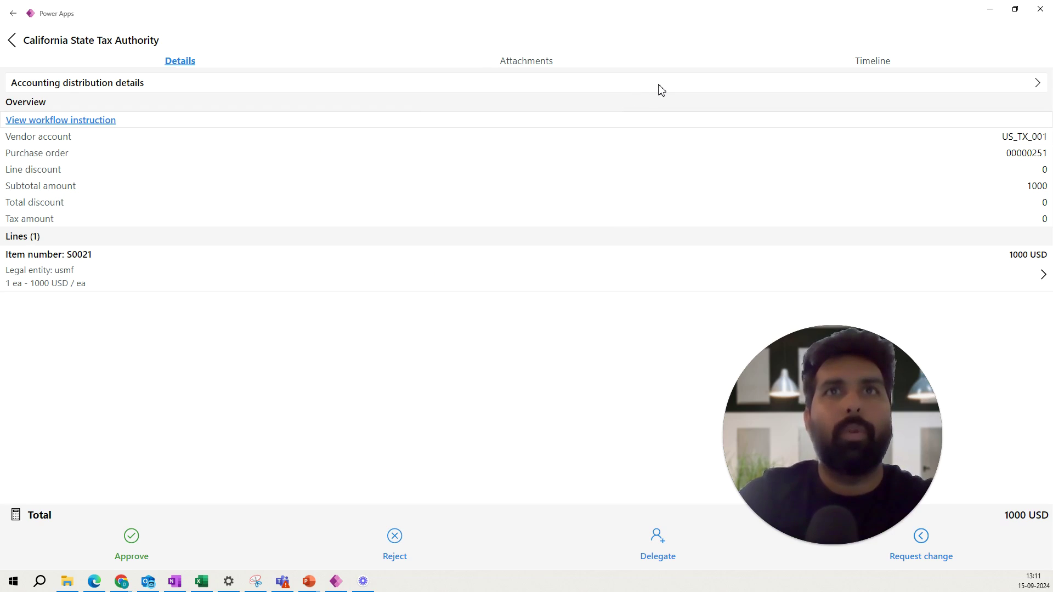
Step: Review order 00000251's accounting distribution and the full details of line item S0021
{"action": "left_click", "coordinate": [1036, 90]}
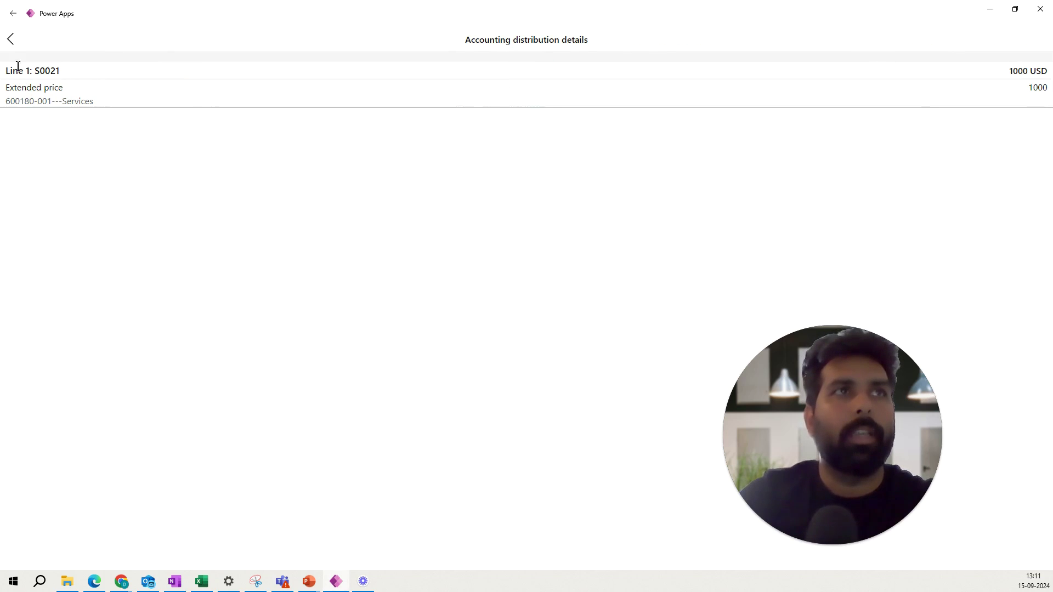
{"action": "left_click", "coordinate": [11, 40]}
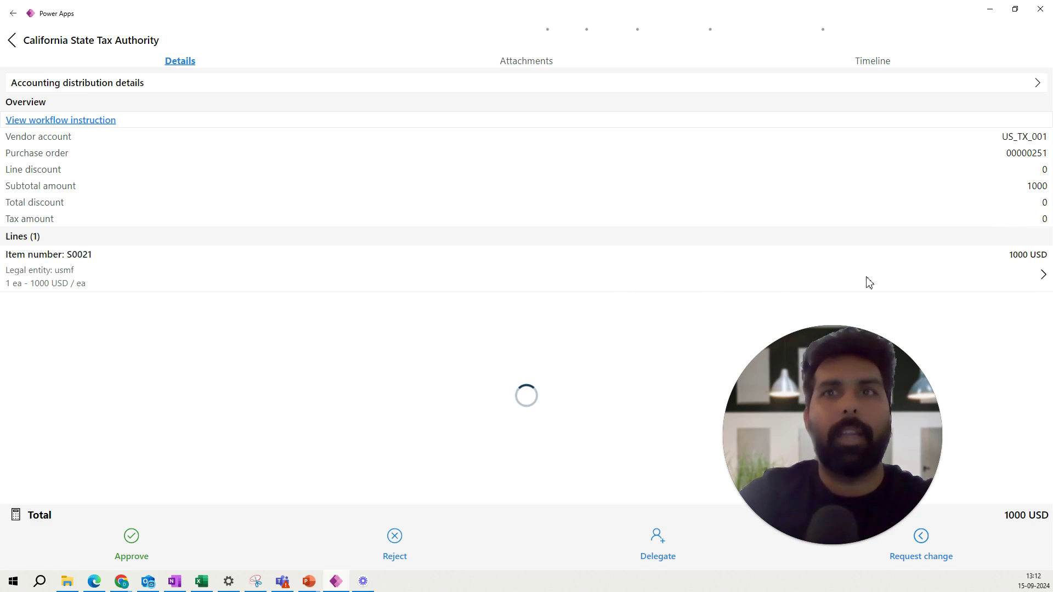
{"action": "left_click", "coordinate": [1043, 278]}
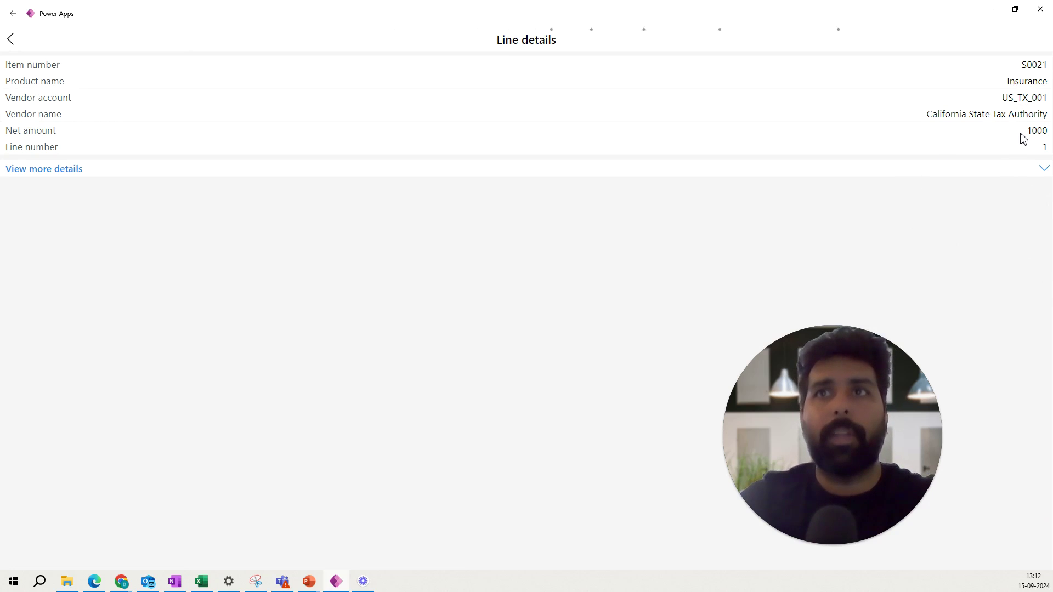
{"action": "left_click", "coordinate": [1043, 174]}
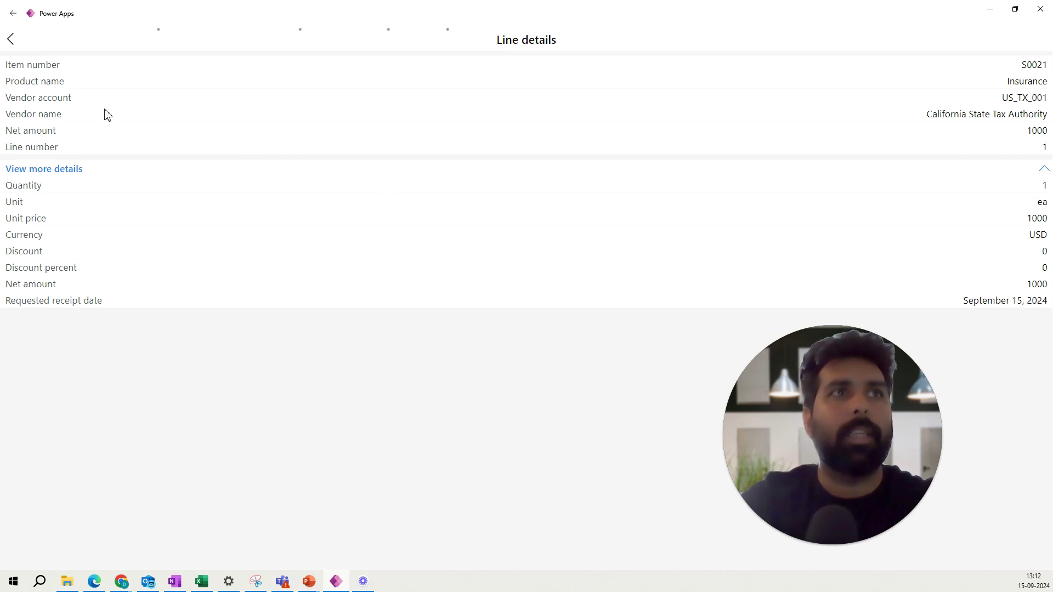
{"action": "left_click", "coordinate": [11, 42]}
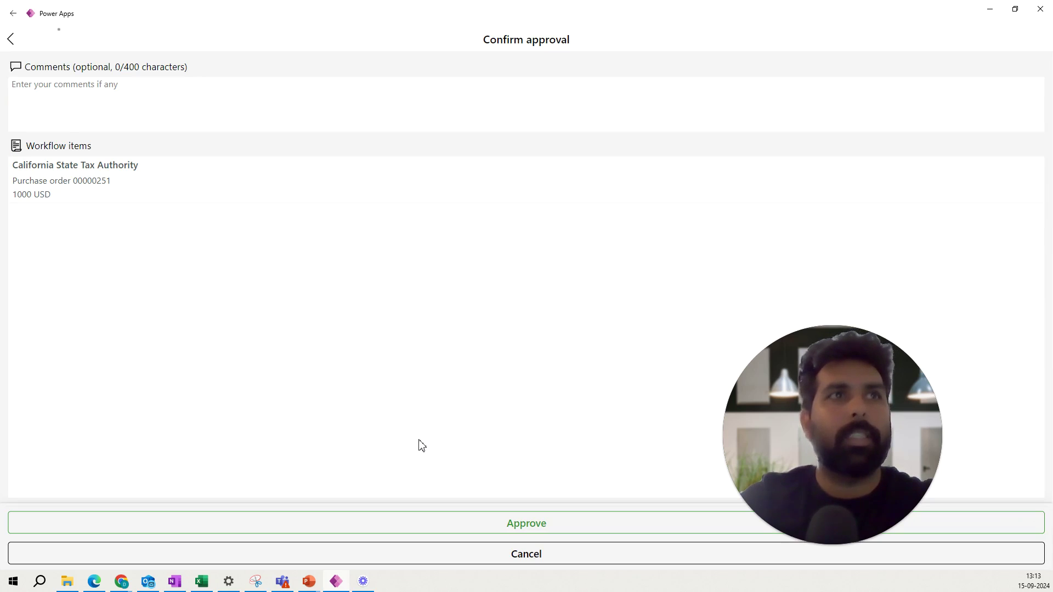
Step: Confirm approval of order 00000251 with the comment 'approved'
{"action": "left_click", "coordinate": [289, 99]}
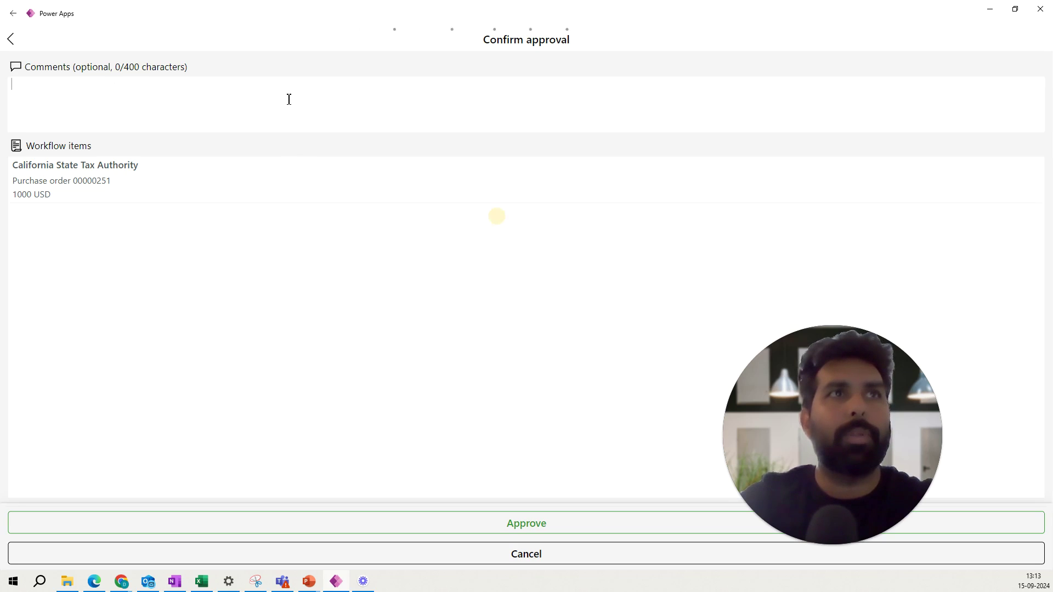
{"action": "type", "text": "ap"}
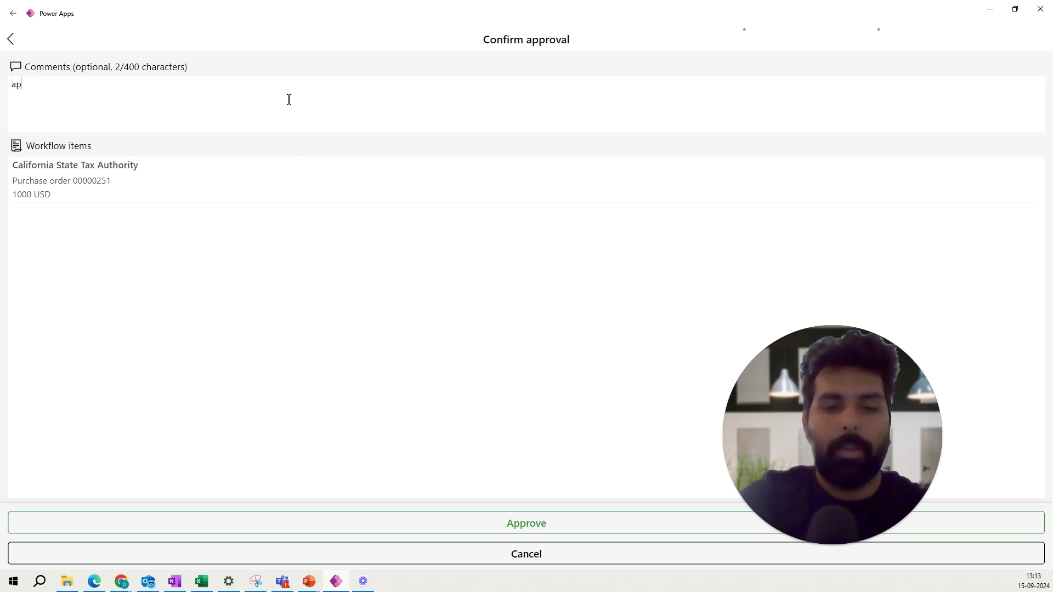
{"action": "type", "text": "proves"}
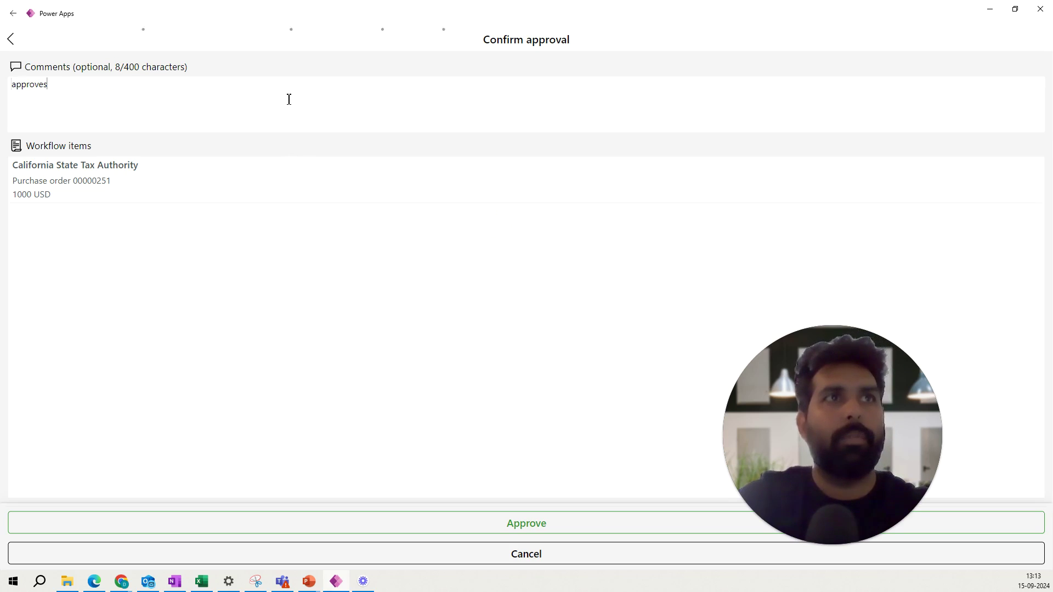
{"action": "key", "text": "BackSpace"}
{"action": "type", "text": "d"}
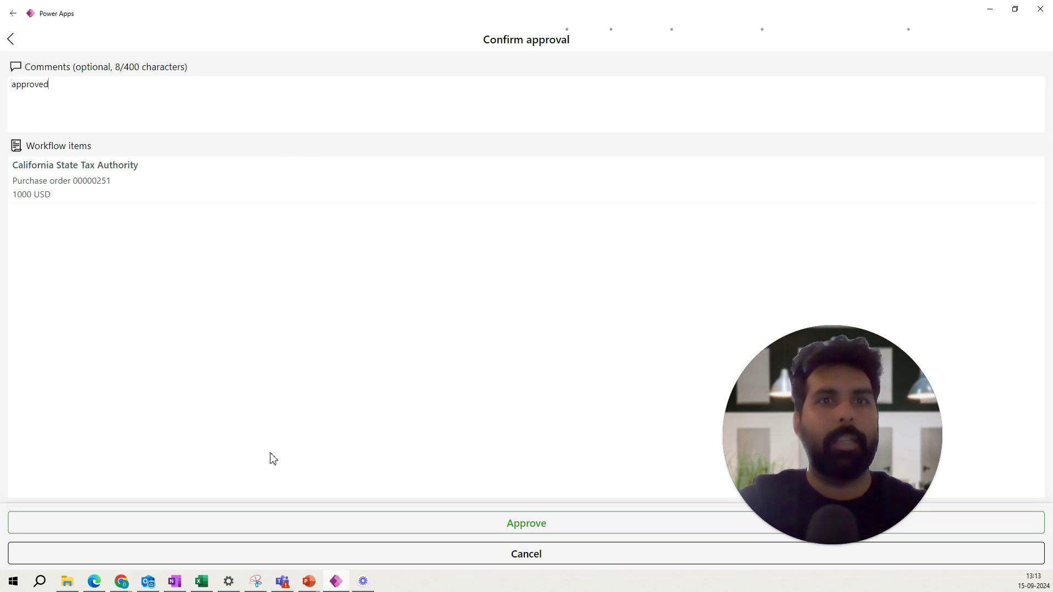
{"action": "left_click", "coordinate": [441, 527]}
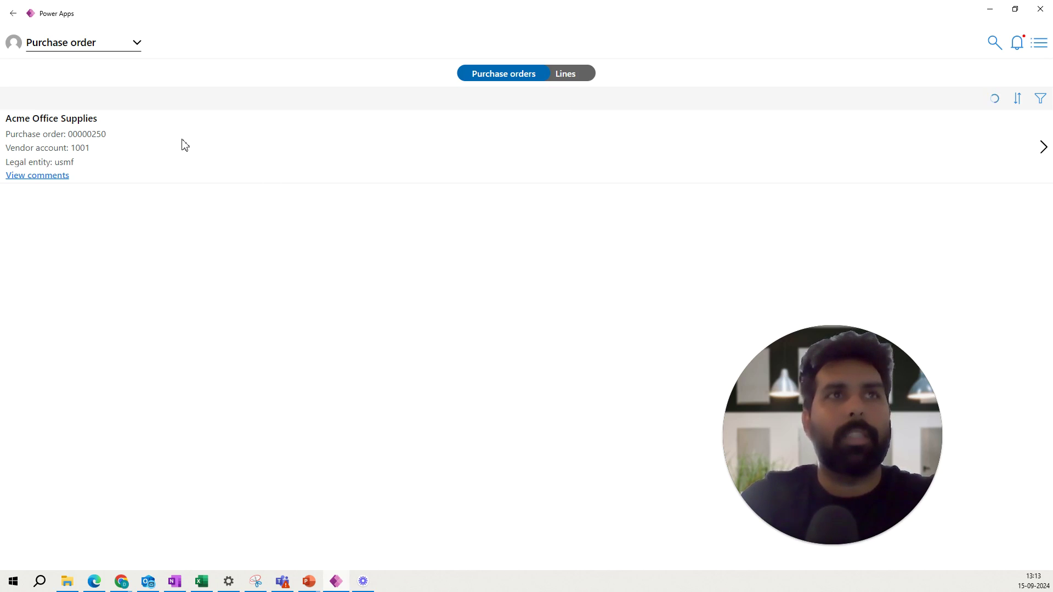
Step: Switch to Purchase requisition, check its Lines view and filter options, then refresh the list
{"action": "left_click", "coordinate": [137, 43]}
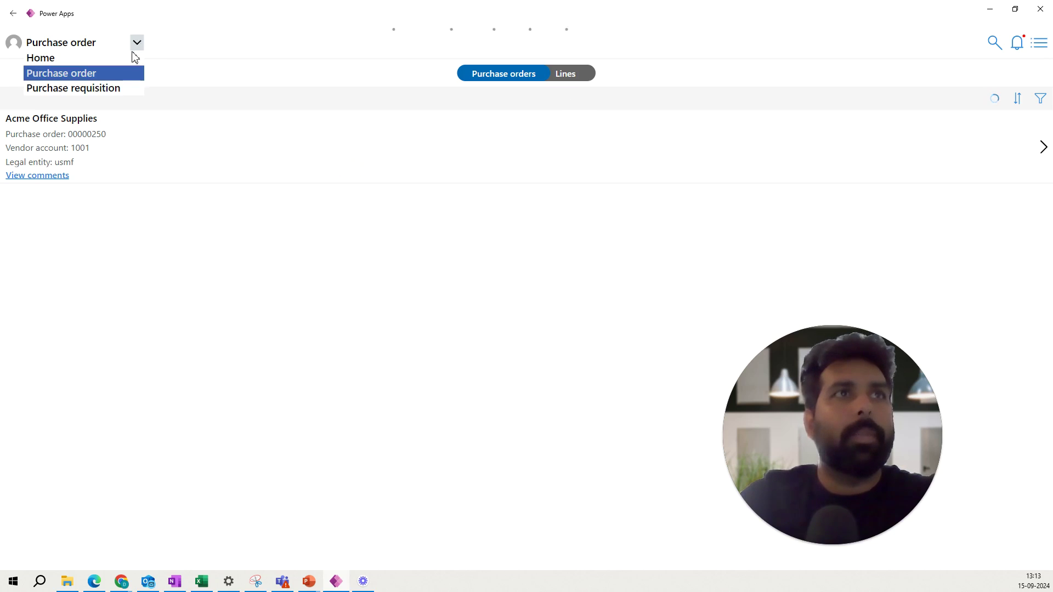
{"action": "left_click", "coordinate": [120, 90]}
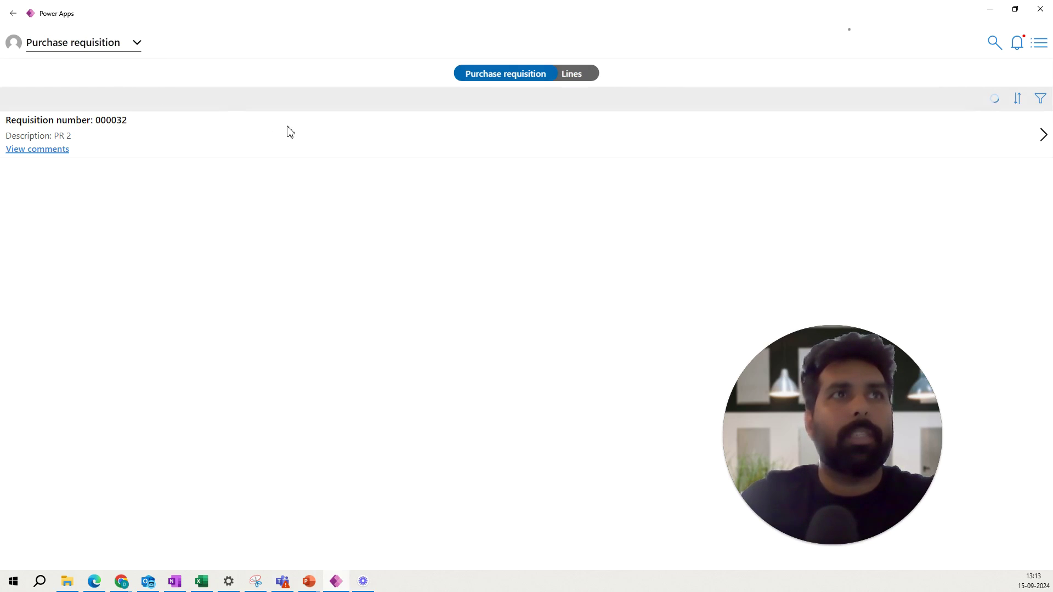
{"action": "left_click", "coordinate": [584, 80]}
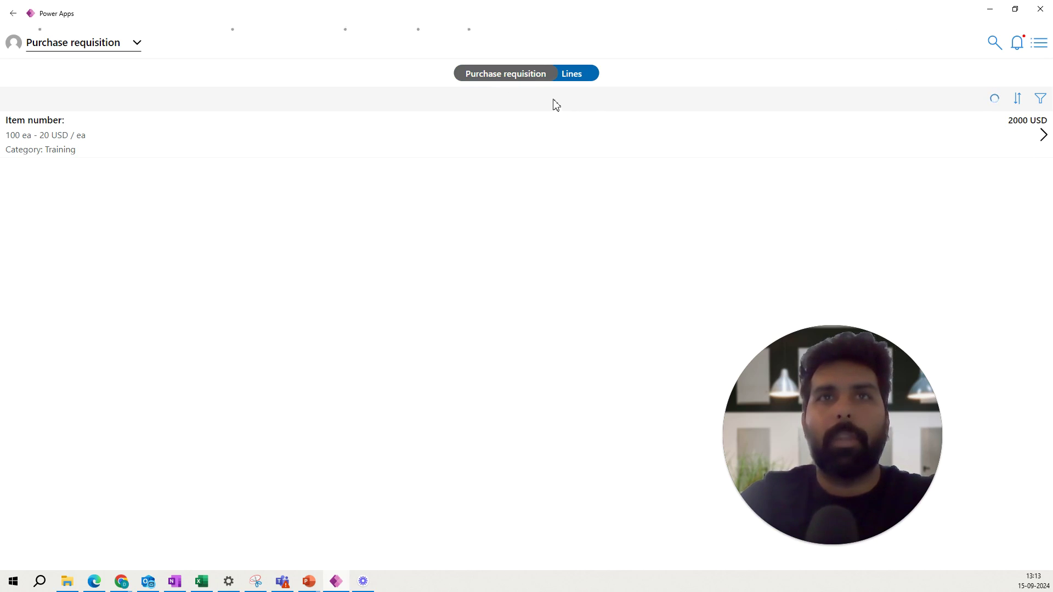
{"action": "left_click", "coordinate": [527, 78]}
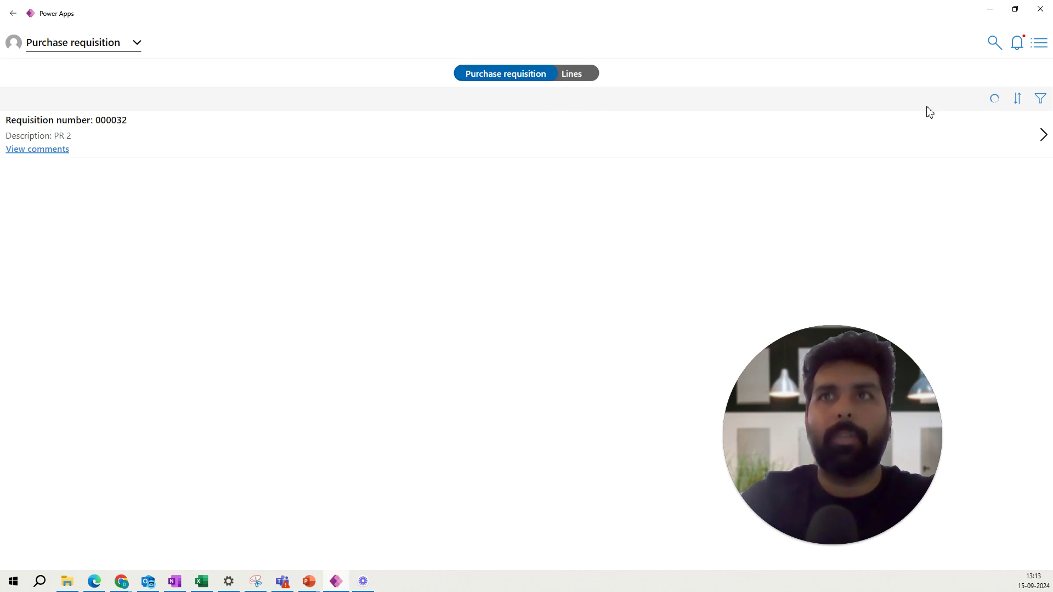
{"action": "left_click", "coordinate": [1040, 99]}
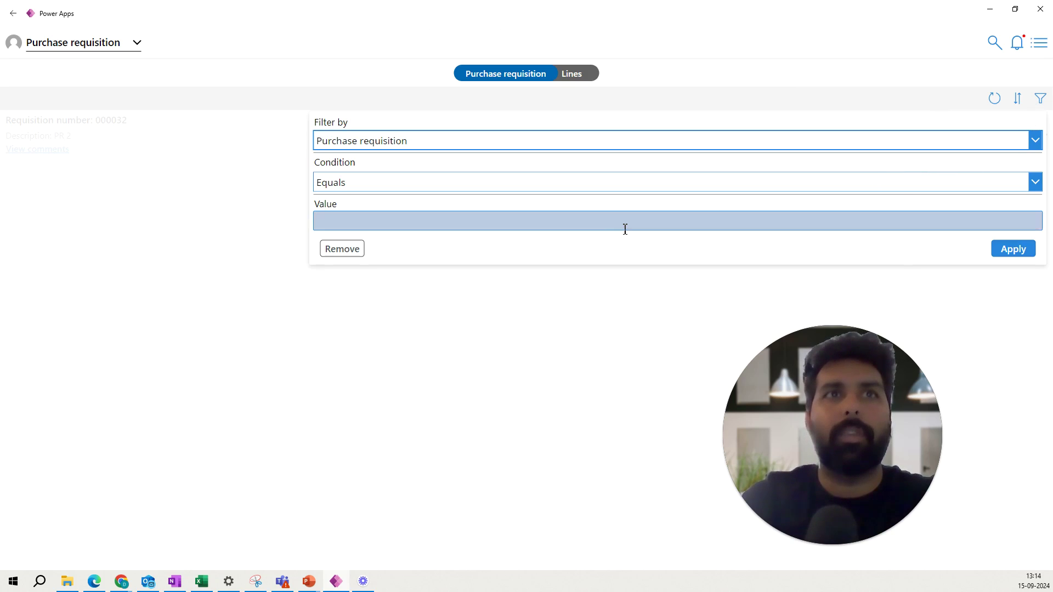
{"action": "left_click", "coordinate": [517, 324]}
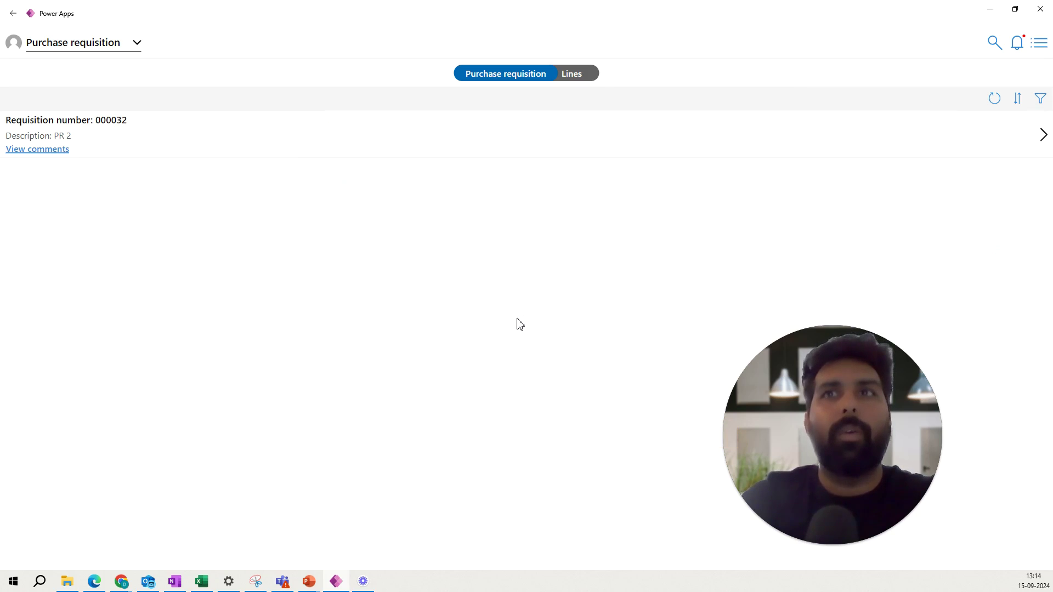
{"action": "left_click", "coordinate": [994, 99]}
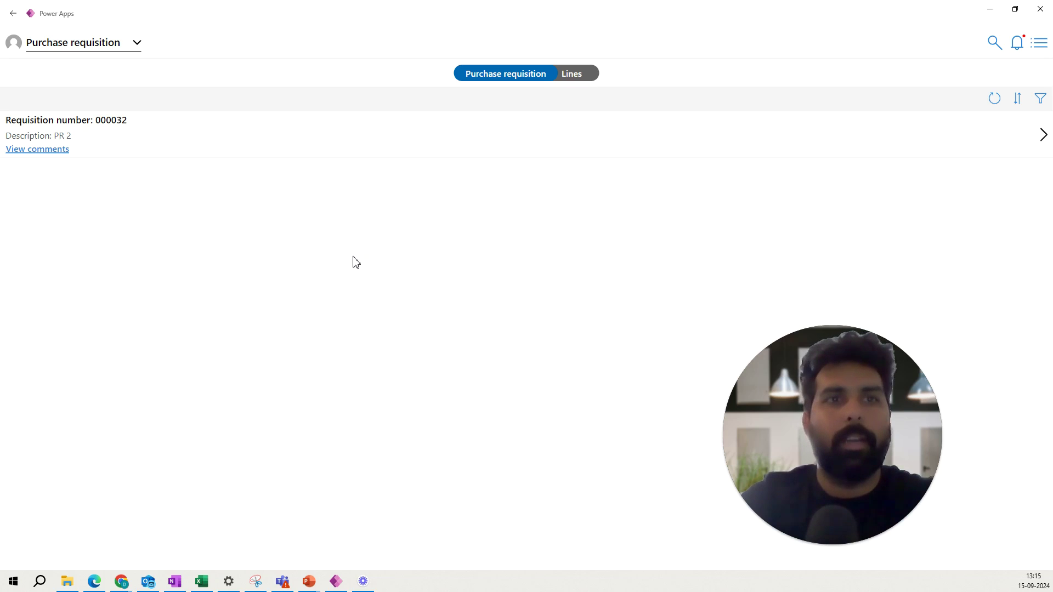
Step: Check order 00000251 shows Approved in All purchase orders and open its workflow history
{"action": "left_click", "coordinate": [104, 583]}
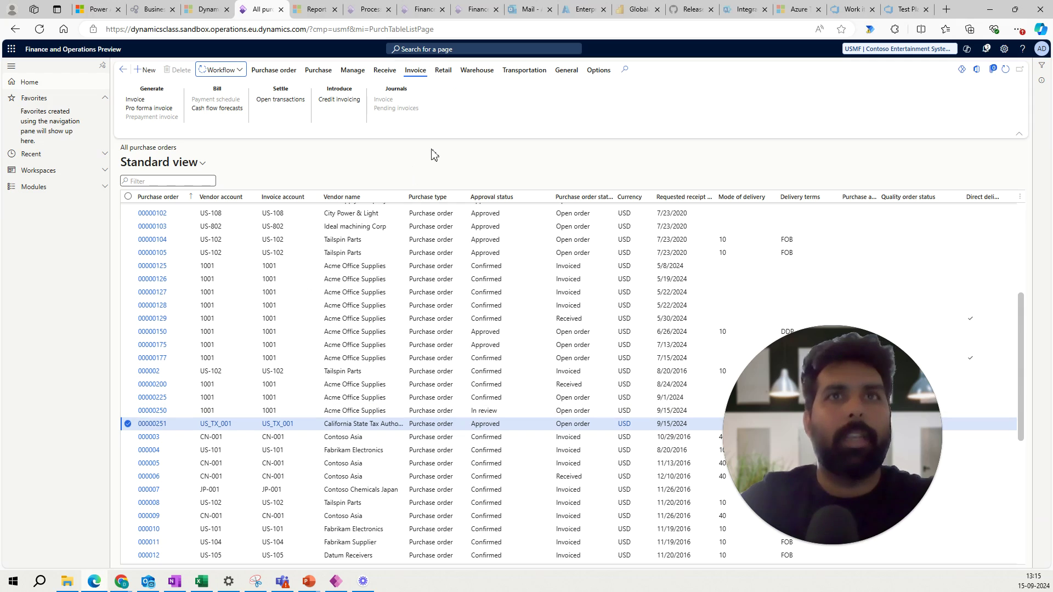
{"action": "left_click", "coordinate": [500, 429]}
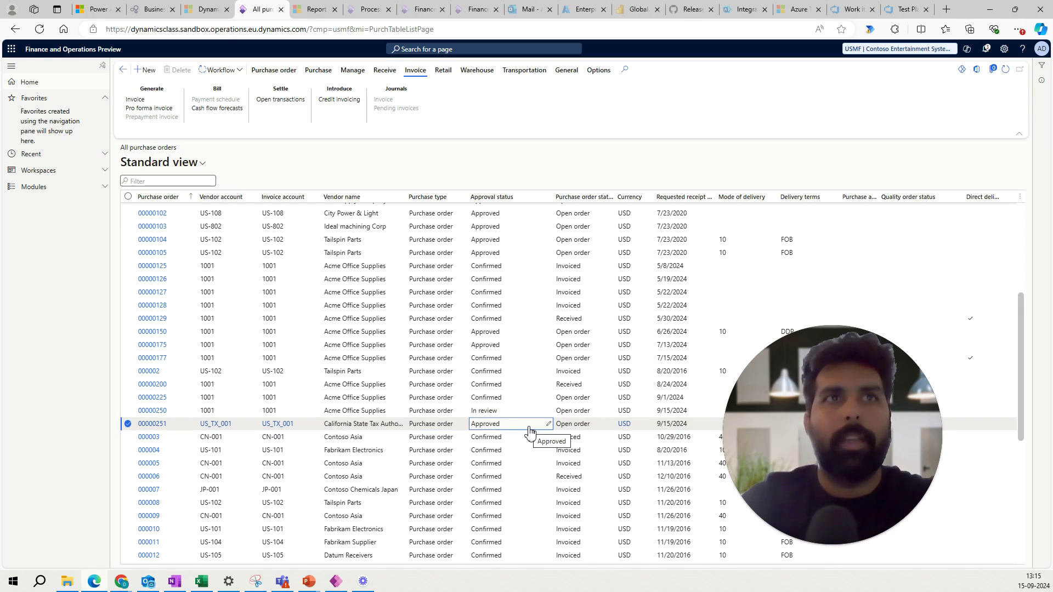
{"action": "left_click", "coordinate": [240, 75]}
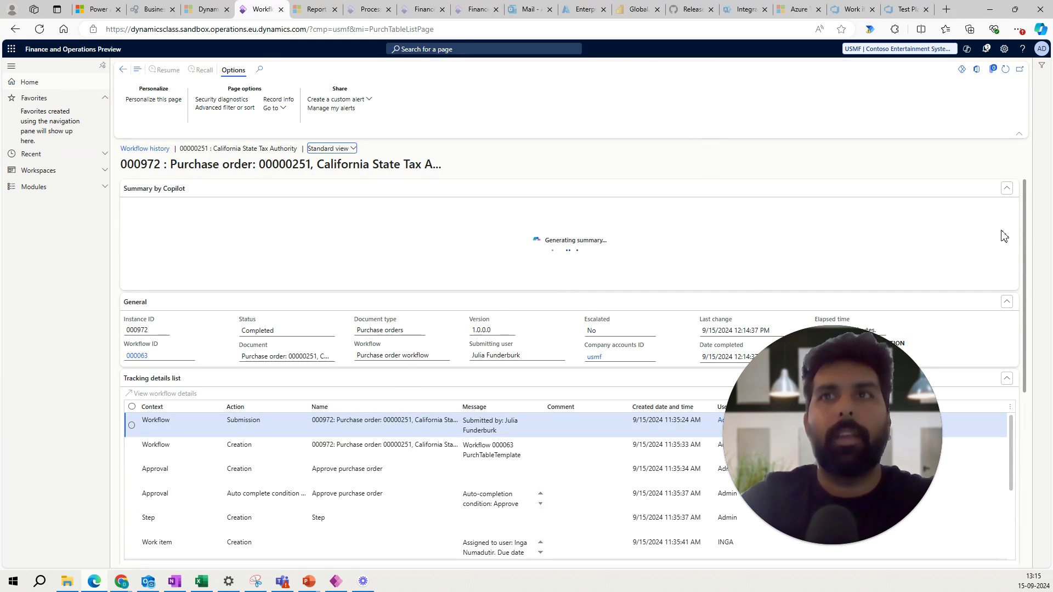
{"action": "left_click_drag", "start_coordinate": [1025, 231], "coordinate": [1044, 428]}
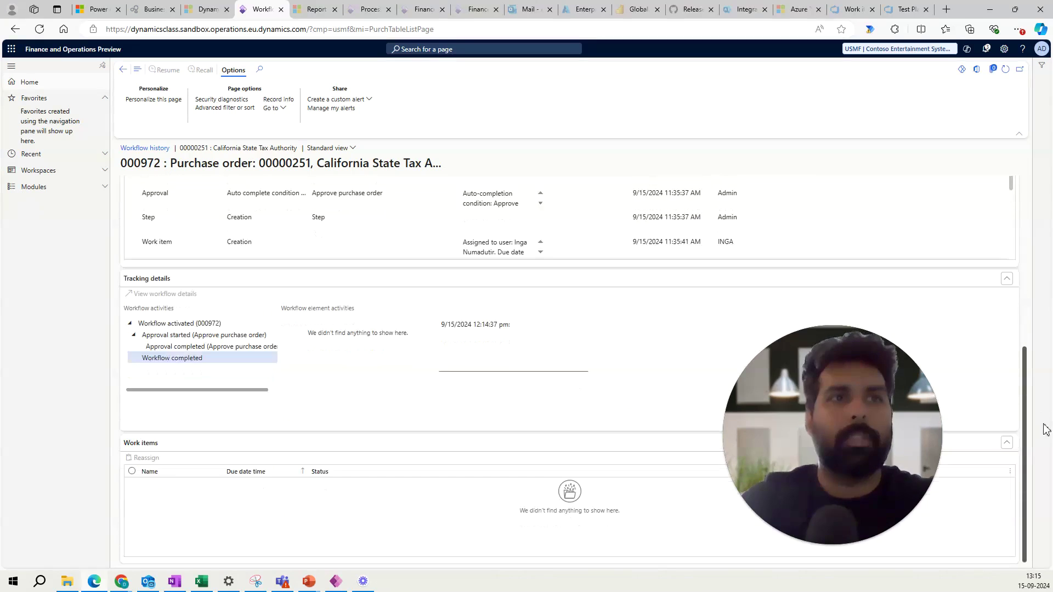
{"action": "scroll", "coordinate": [1022, 168], "scroll_direction": "up", "scroll_amount": 5}
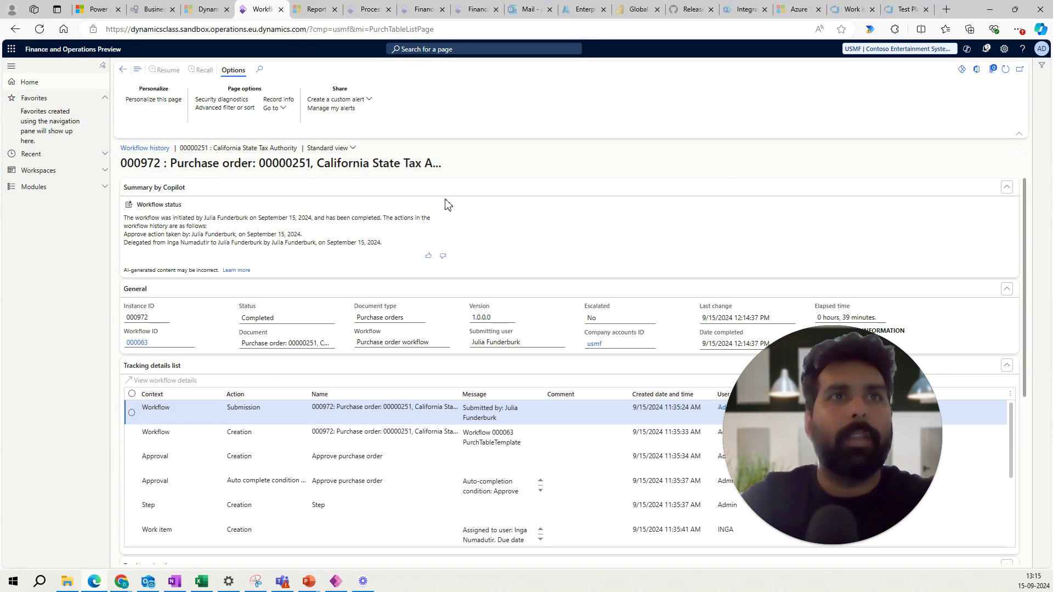